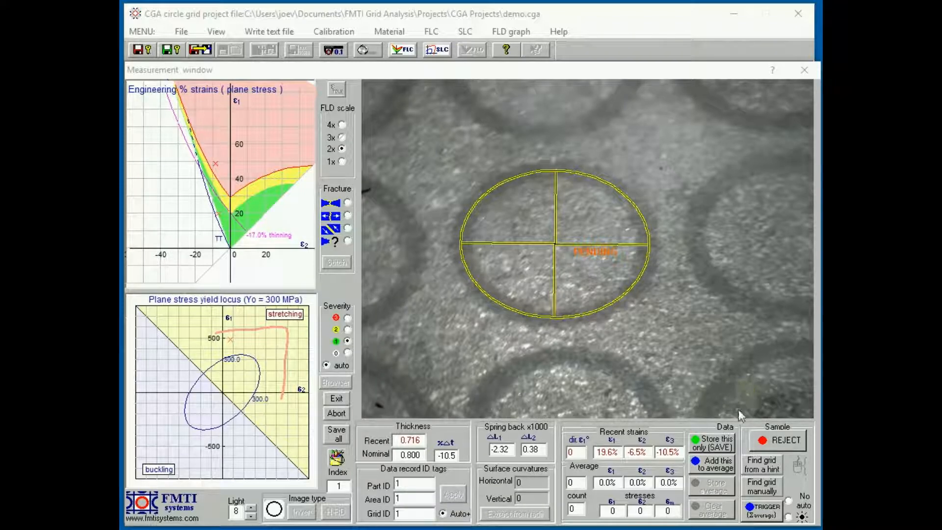
- Store the pending strain measurement of the first circle as its own record
click(711, 443)
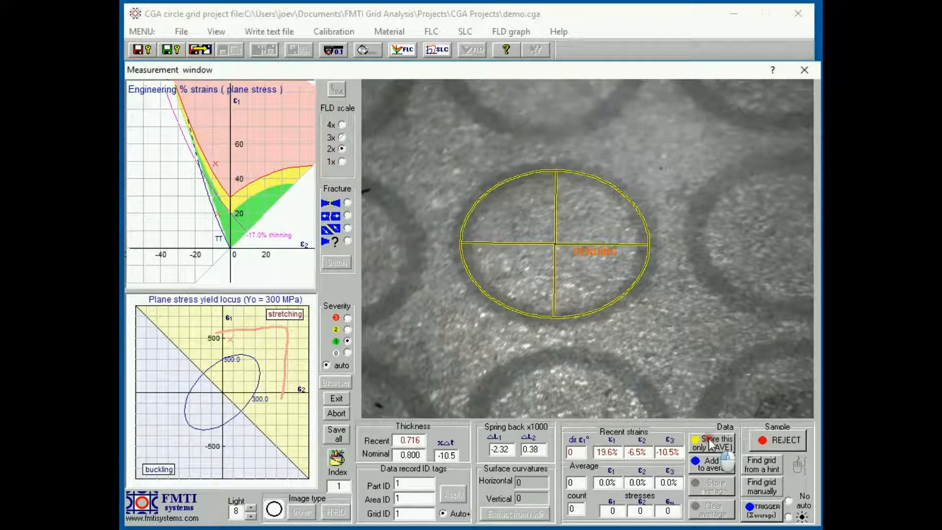
click(709, 444)
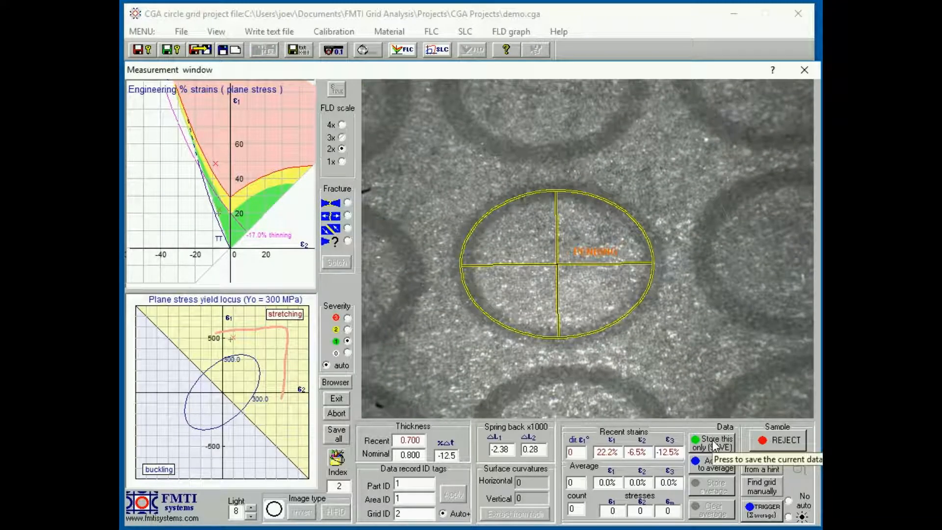
click(713, 444)
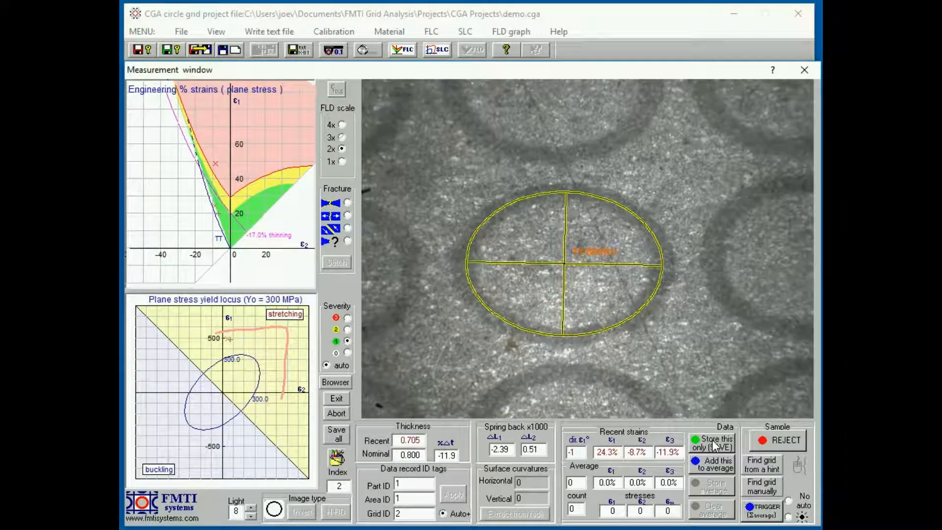
click(714, 443)
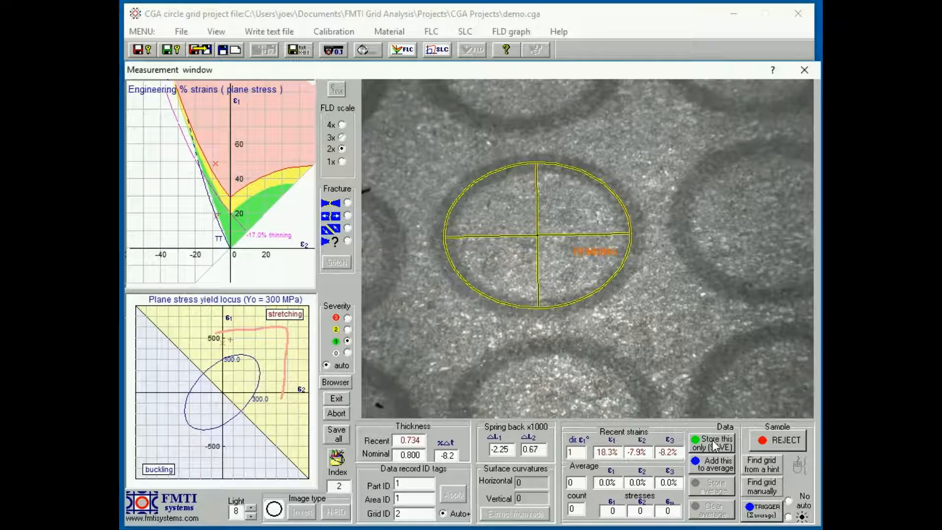
click(713, 440)
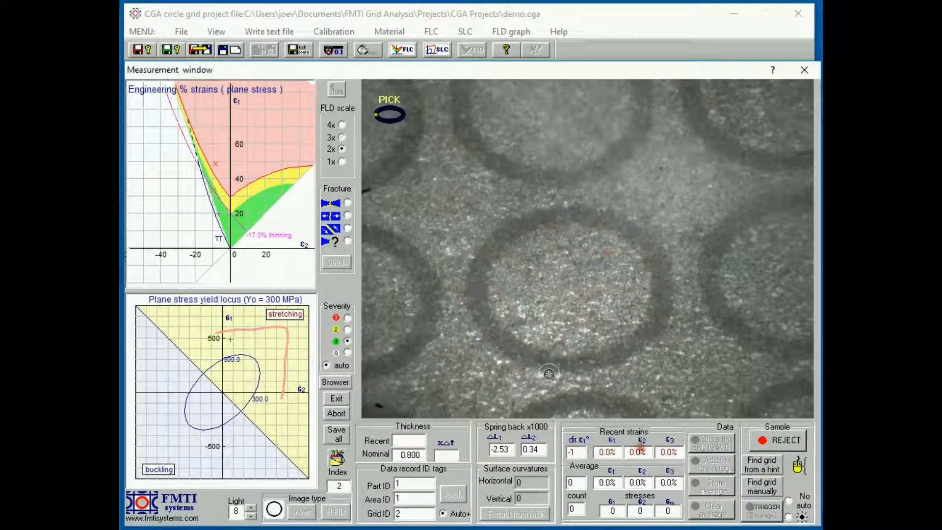
- Mark both ends of the central circle's horizontal axis manually on its dark ring and accept the axis
click(476, 291)
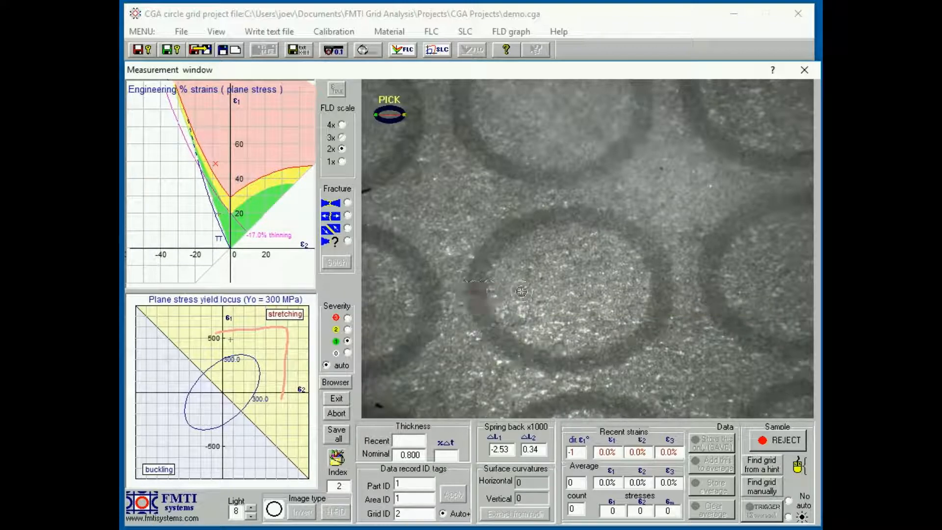
click(662, 288)
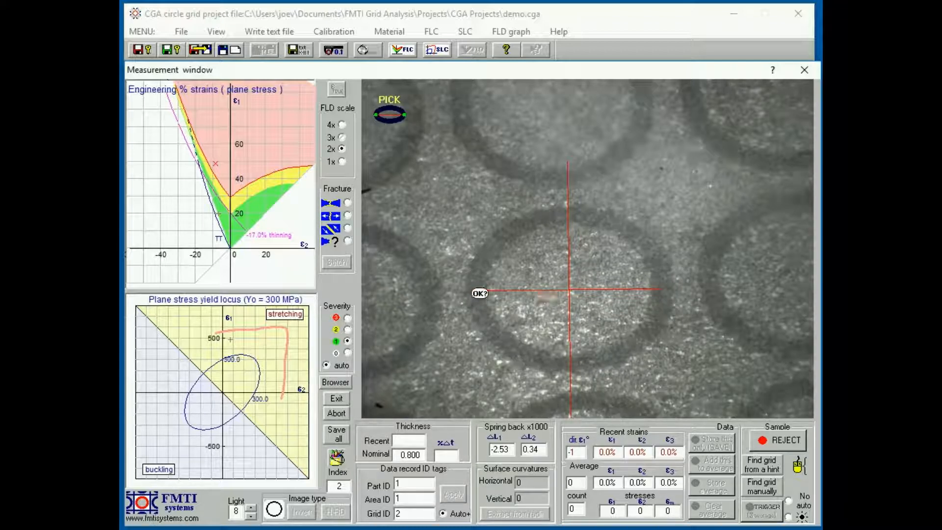
click(627, 342)
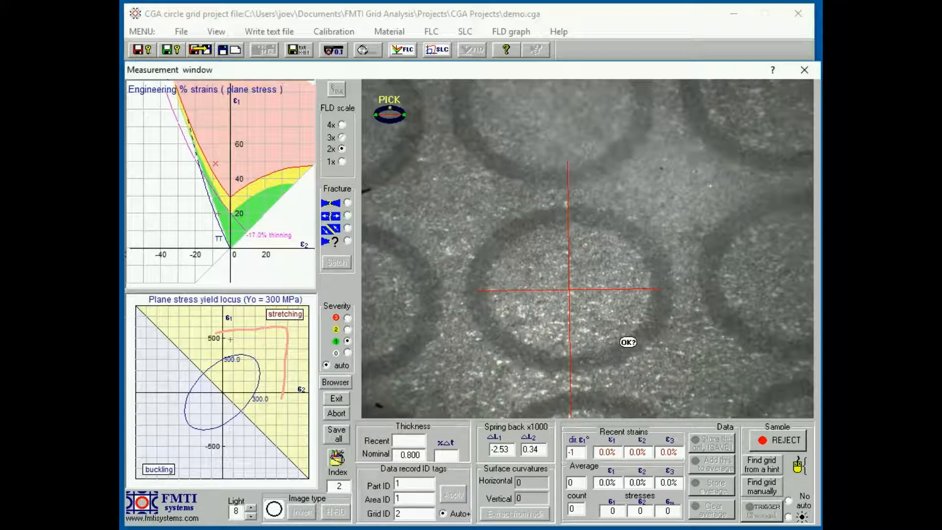
- Mark the circle's vertical axis ends, re-picking the upper one on the ring, accept the fit and store this measurement only
click(575, 367)
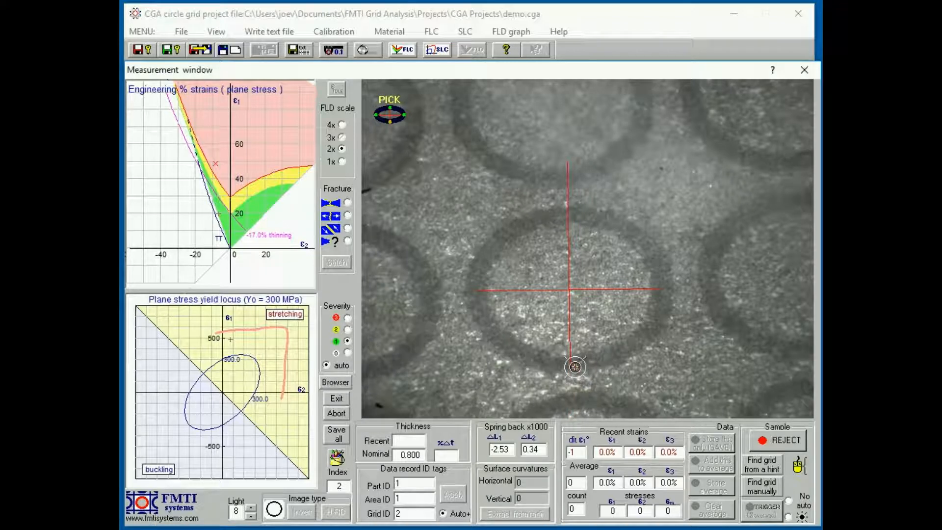
click(565, 160)
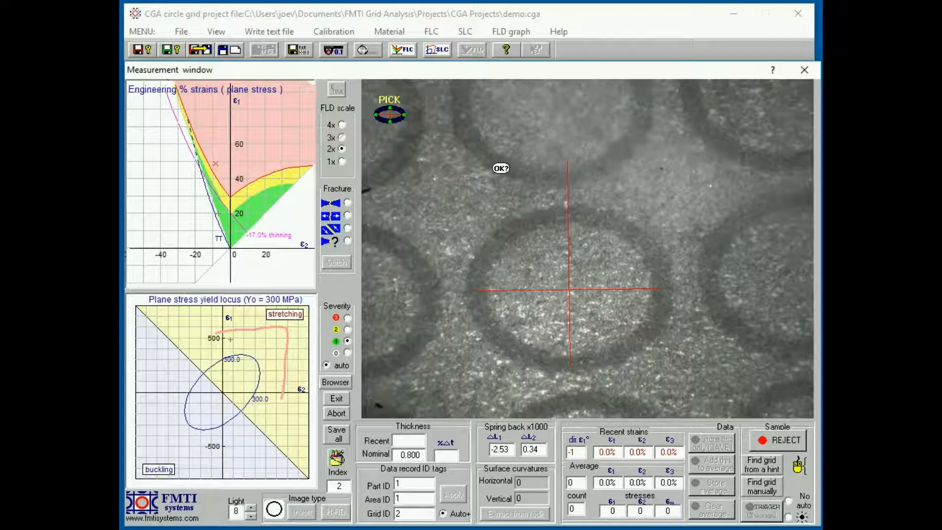
right_click(501, 168)
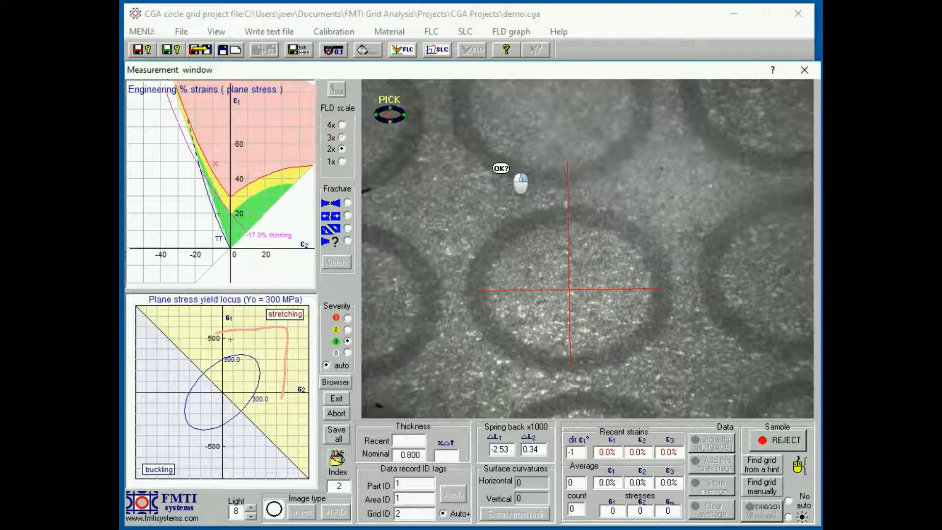
click(568, 214)
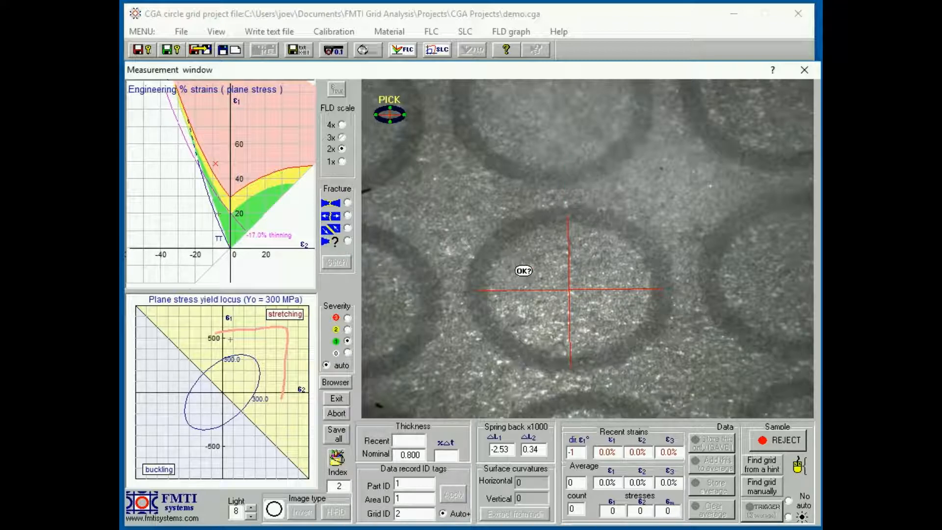
click(523, 270)
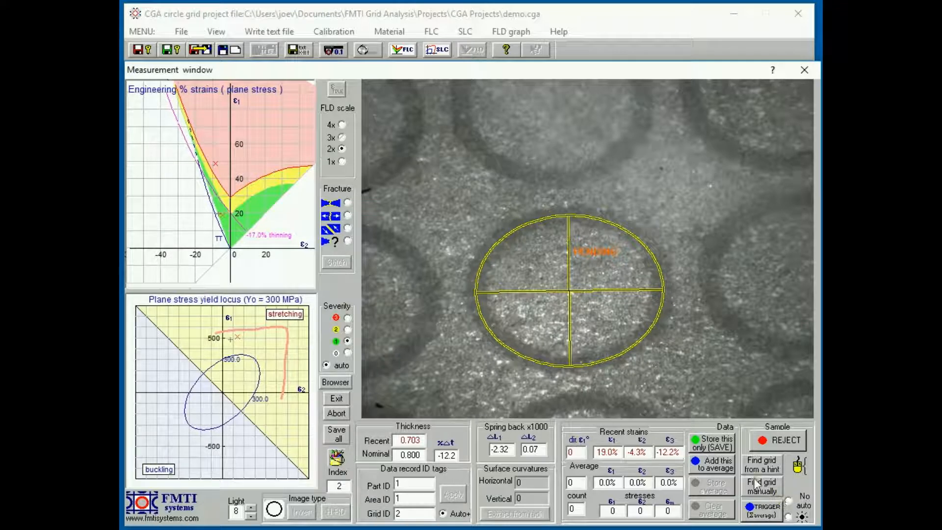
click(712, 443)
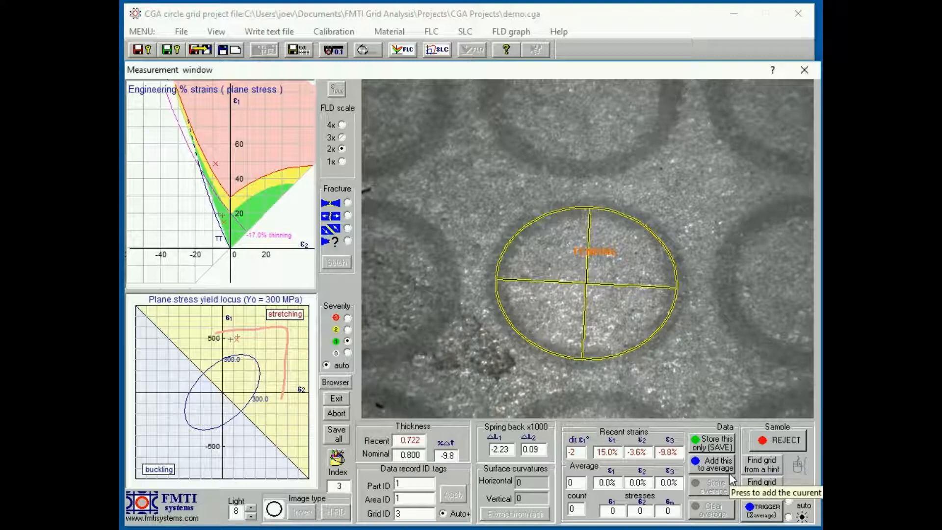
- Add the repeated measurements of the third circle to its running strain average
click(730, 472)
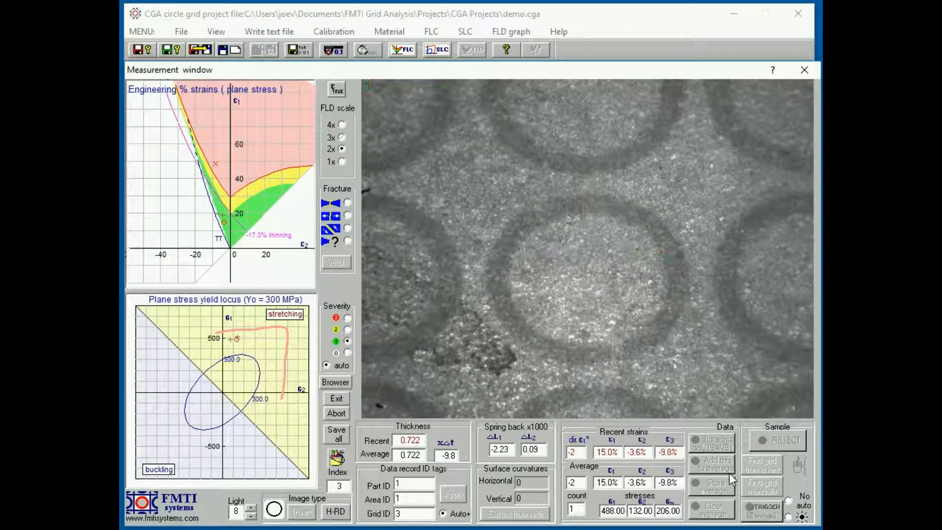
click(729, 473)
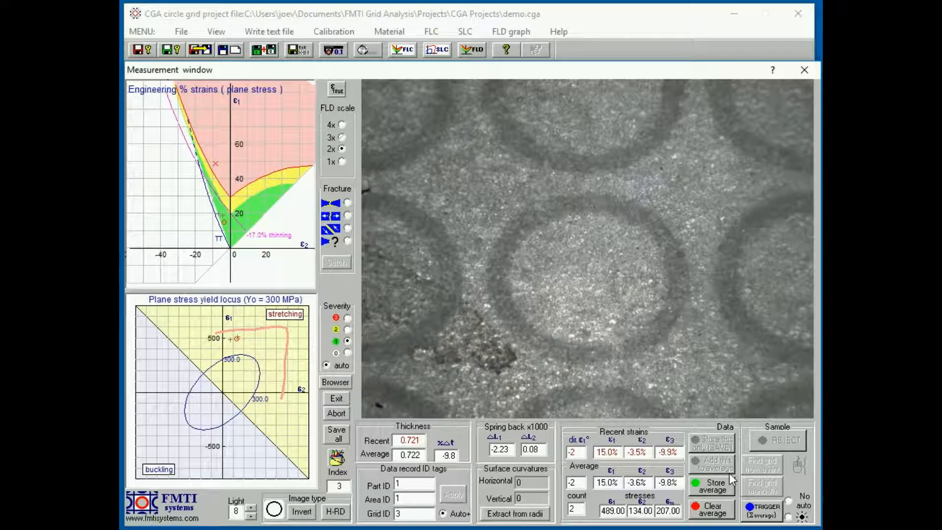
click(729, 473)
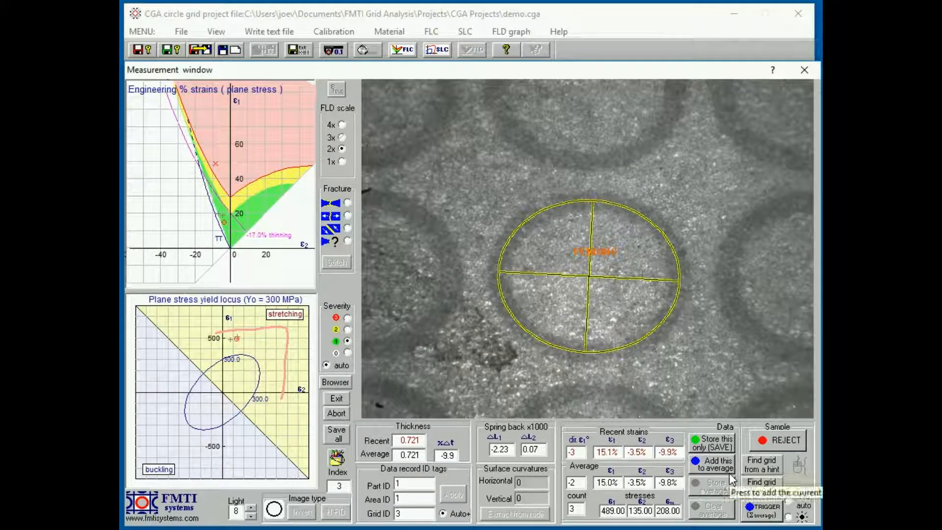
click(729, 473)
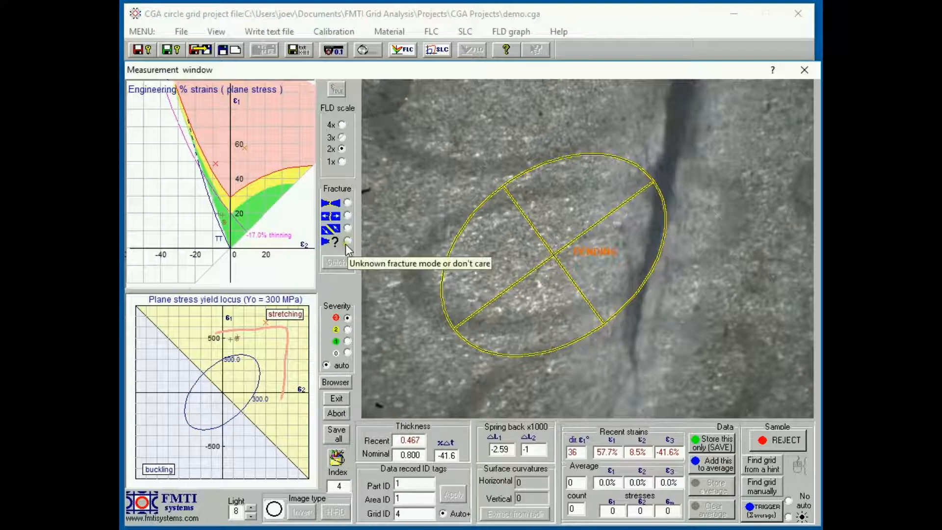
- Set the second fracture mode and stitch the crack closed using matching points on both sides at the circle's lower and upper edges
click(347, 215)
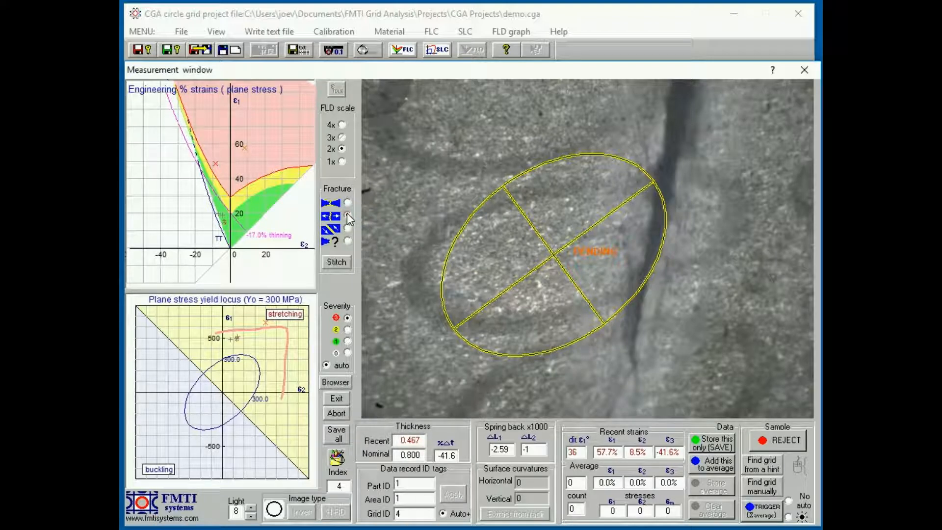
click(336, 263)
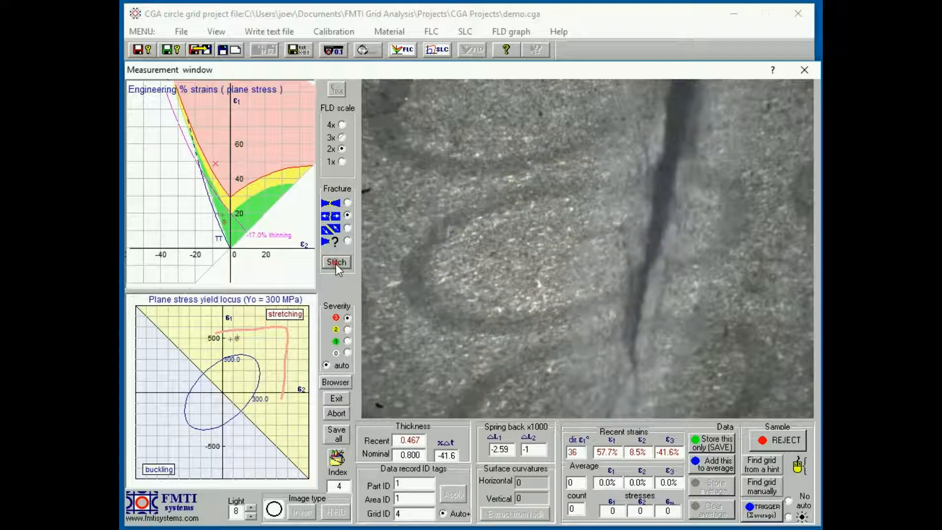
click(621, 297)
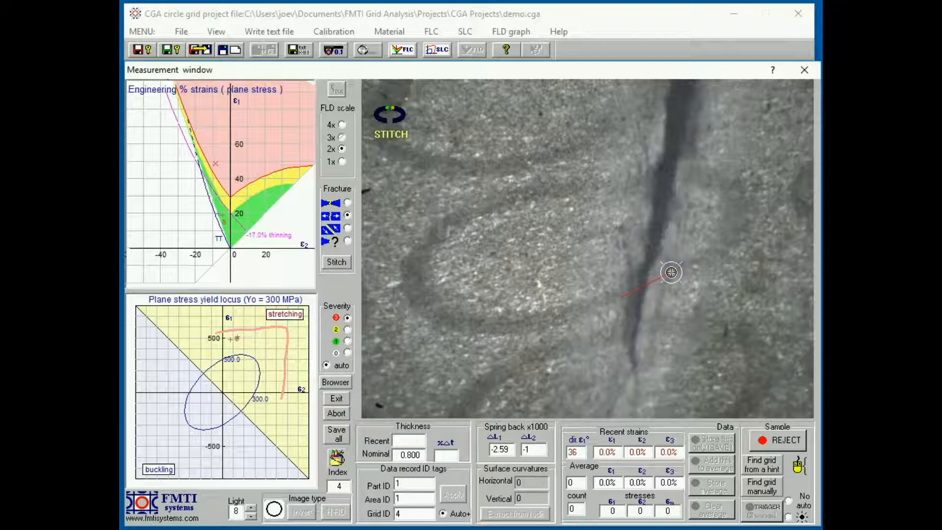
click(671, 272)
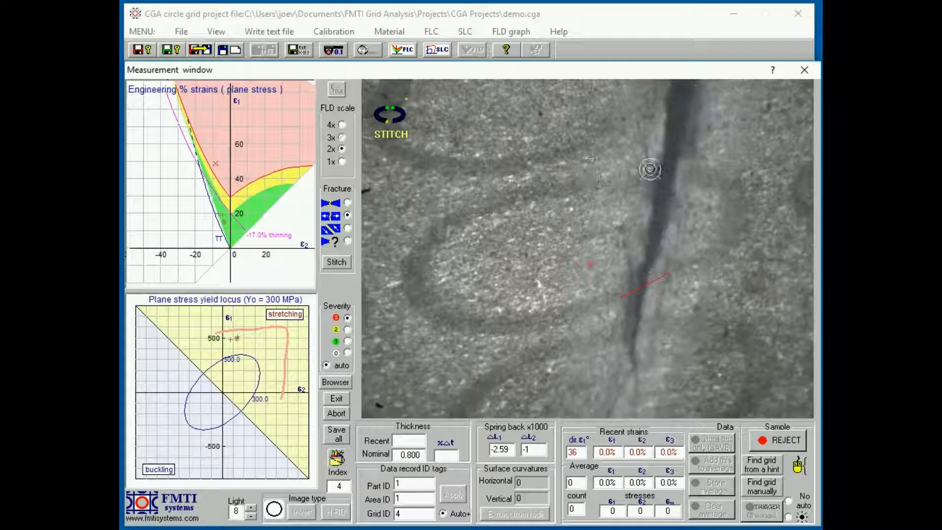
click(641, 182)
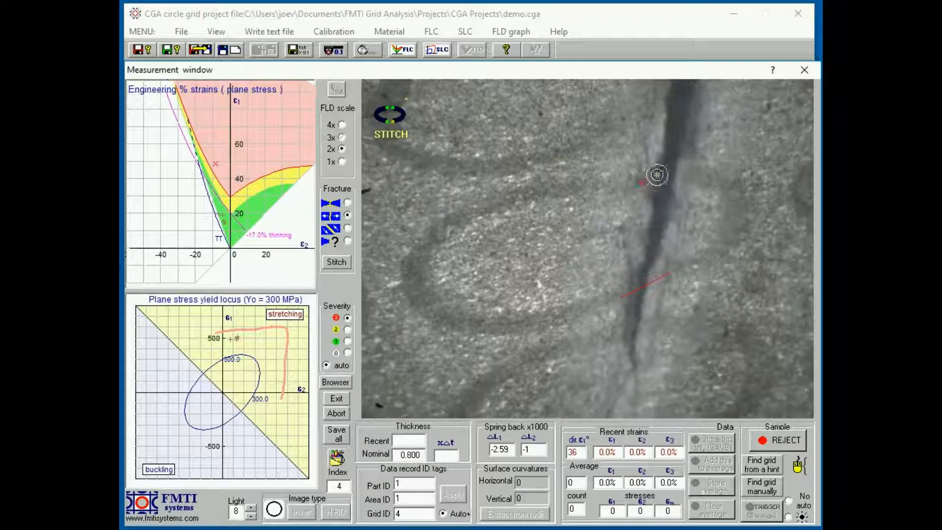
click(705, 176)
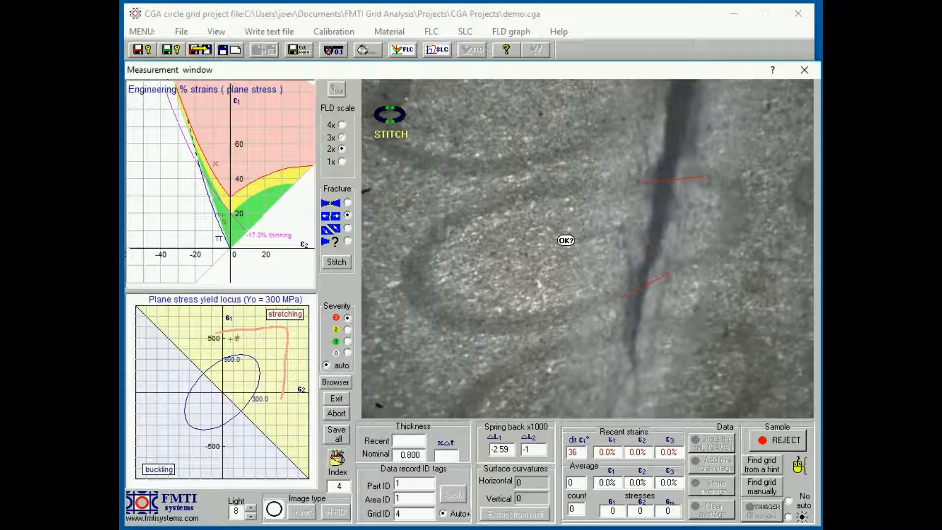
click(566, 240)
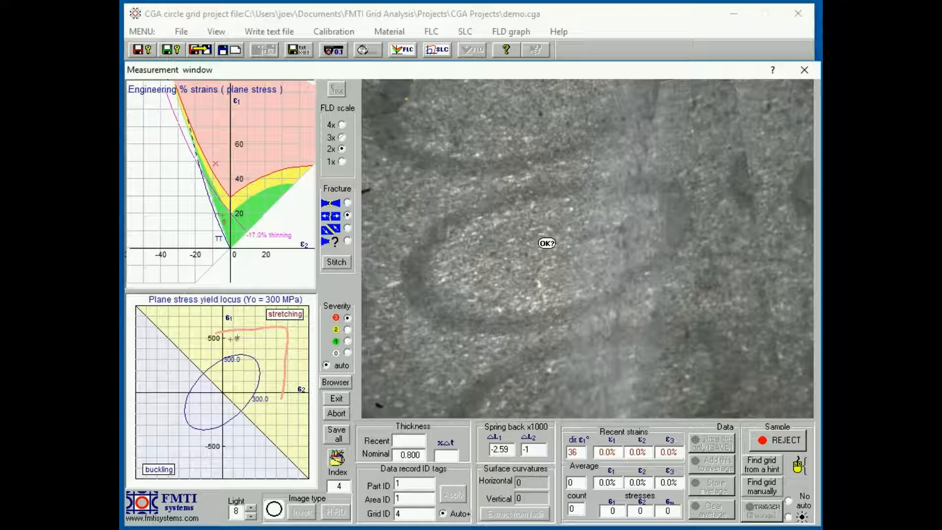
click(547, 243)
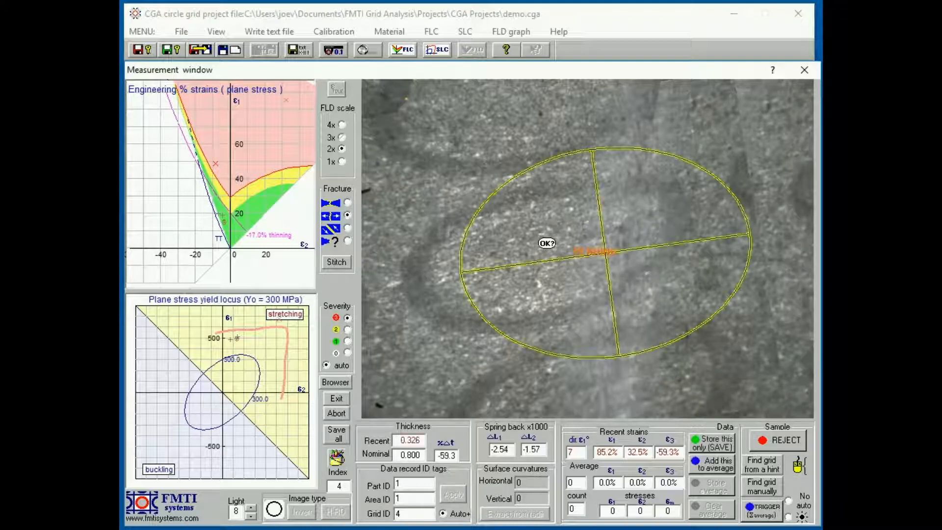
- Locate the stitched ellipse manually by marking its long and short axis ends, accept the fit and store this measurement only
click(756, 490)
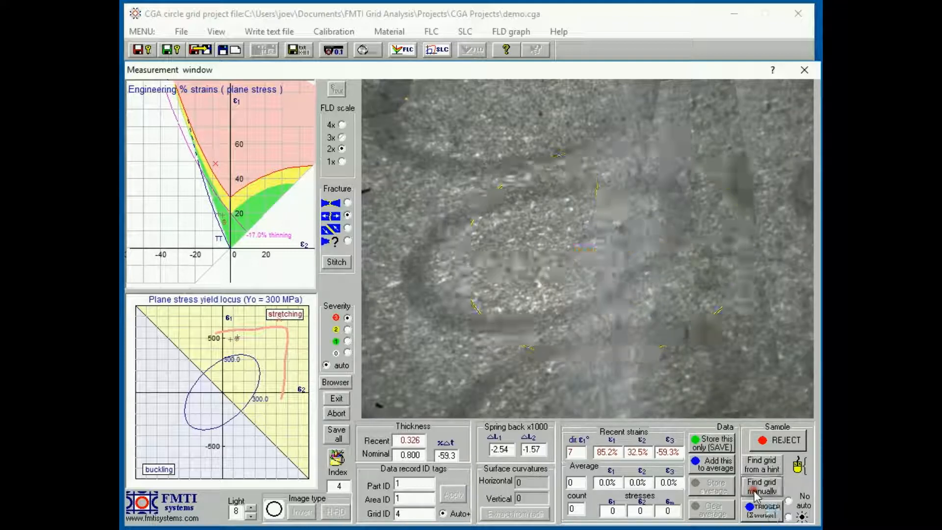
click(415, 285)
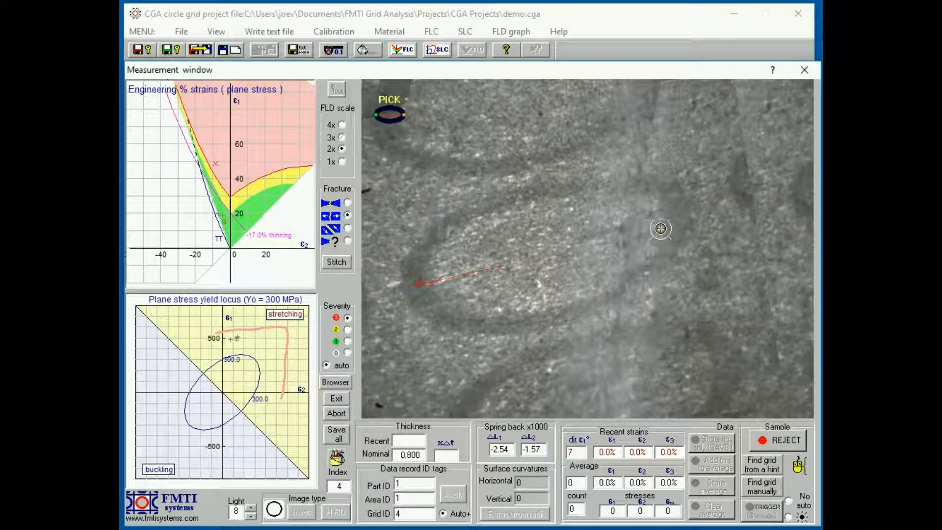
click(686, 202)
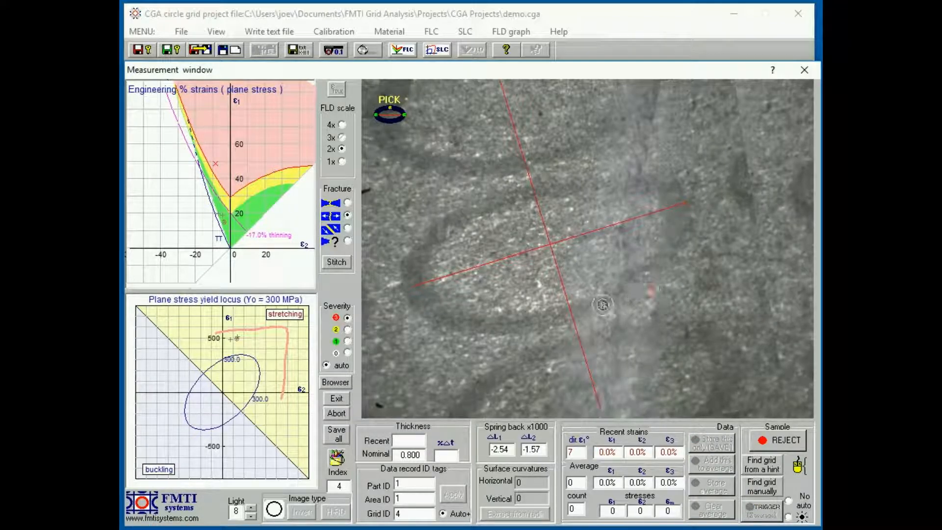
click(561, 312)
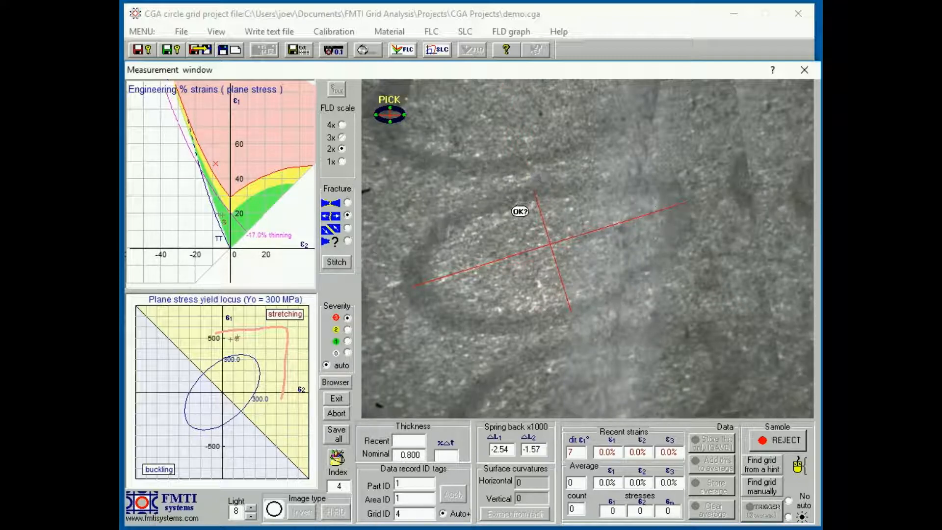
click(520, 211)
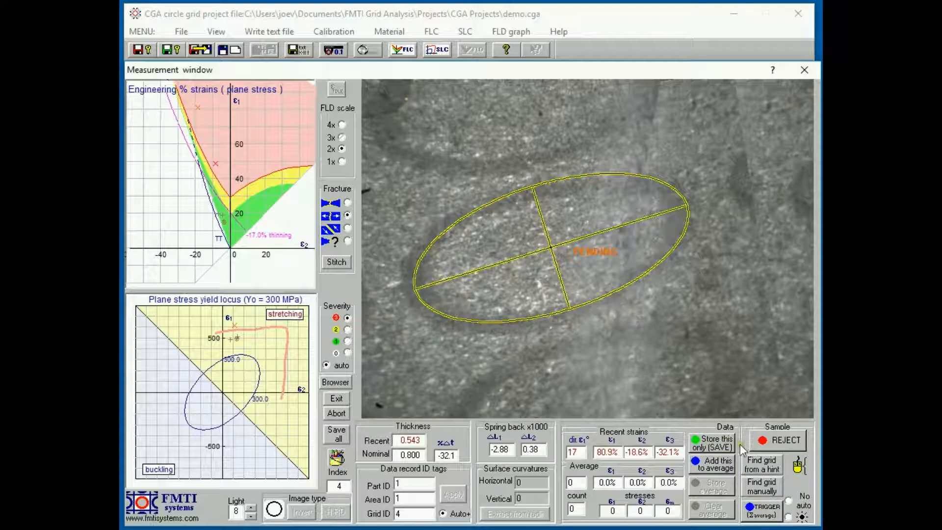
click(717, 446)
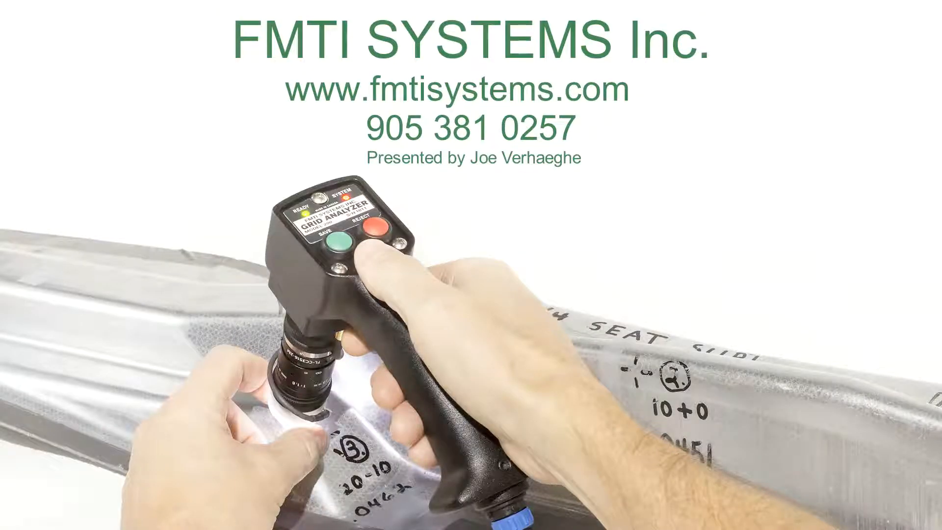